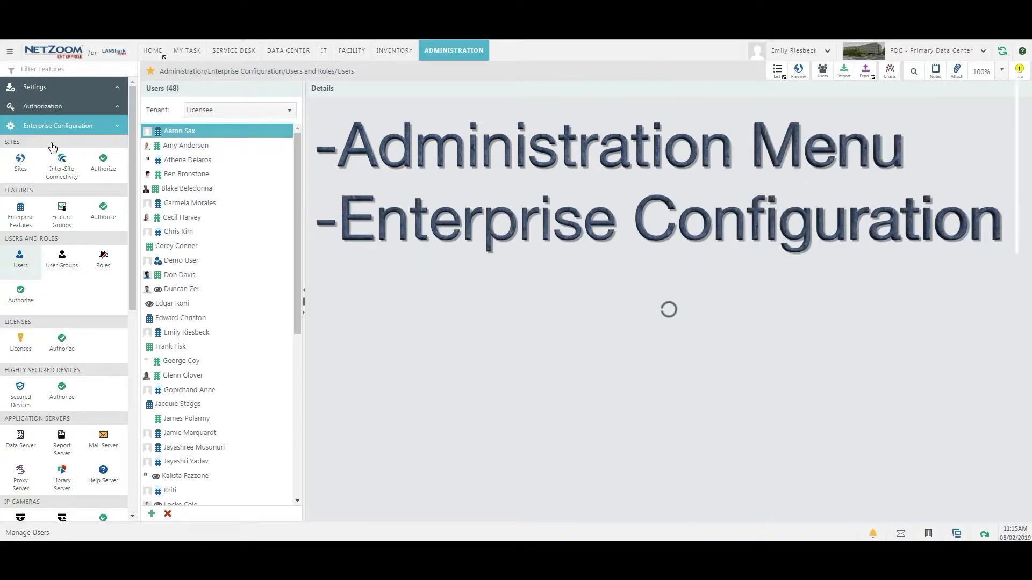
View an existing user's details, then start a blank new-user form.
{"action": "left_click", "coordinate": [193, 160]}
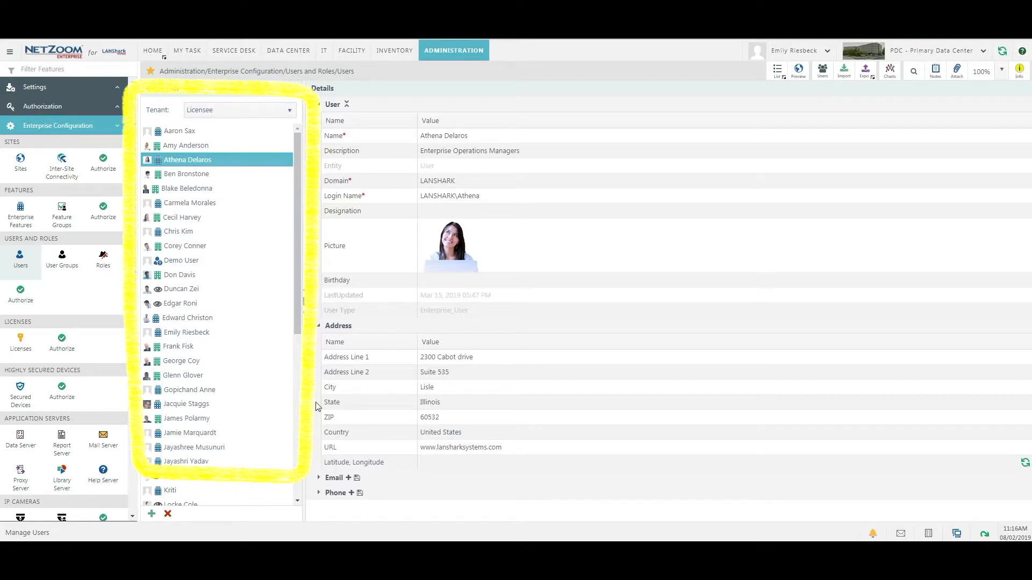
{"action": "left_click", "coordinate": [152, 514]}
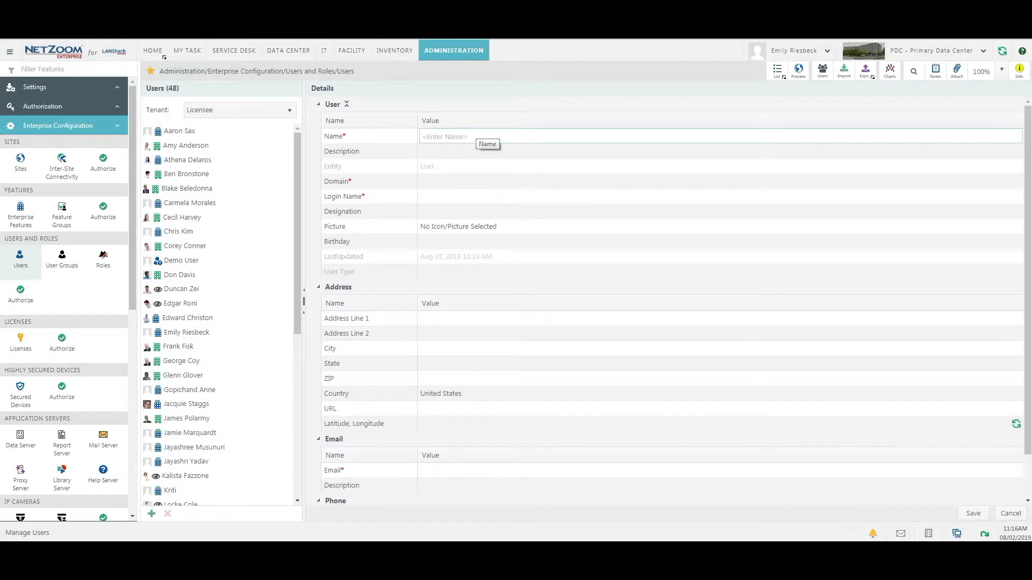
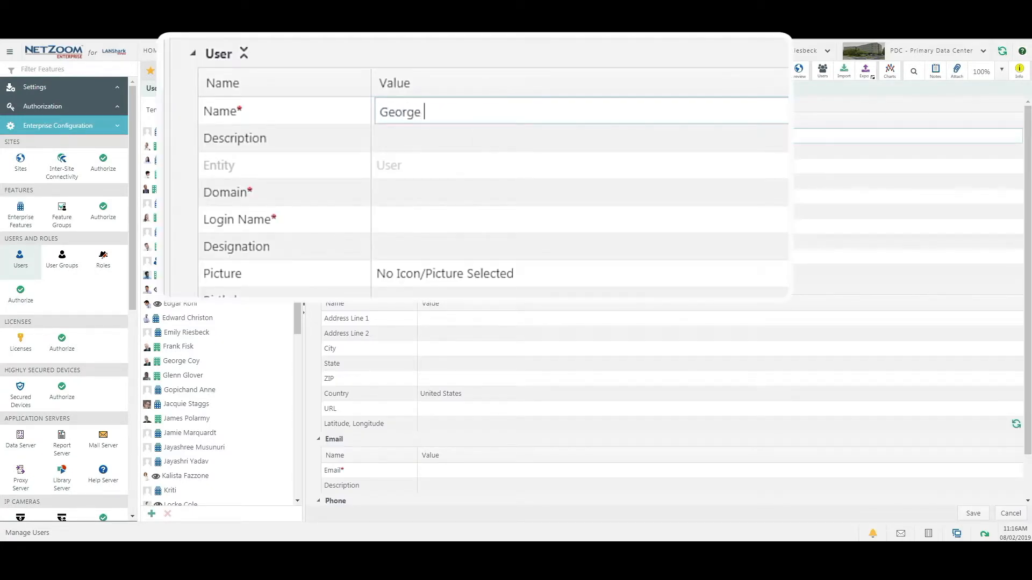
Enter the new user's full name, login name and e-mail address.
{"action": "left_click", "coordinate": [424, 221]}
{"action": "left_click", "coordinate": [418, 228]}
{"action": "type", "text": "George"}
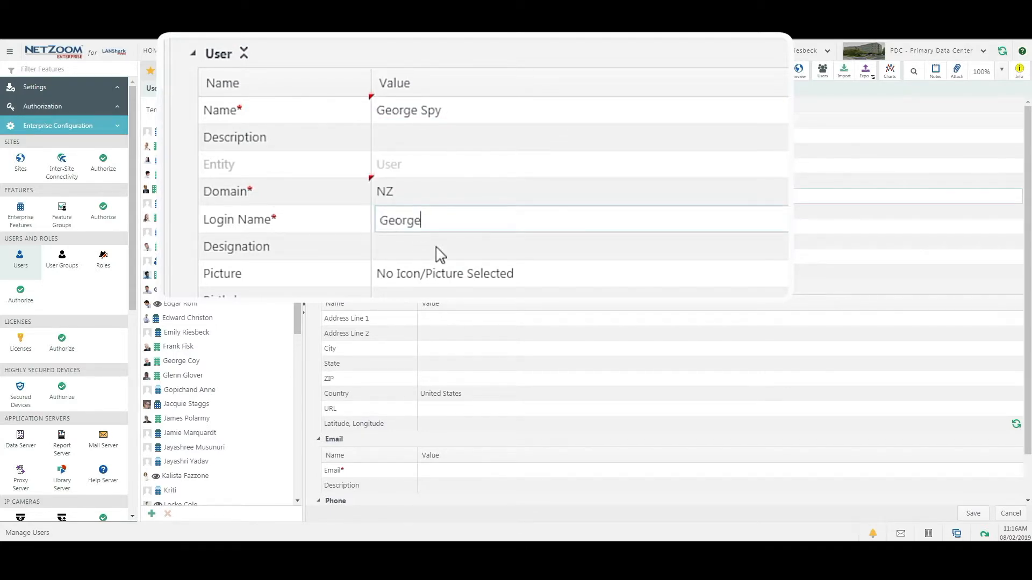
{"action": "scroll", "coordinate": [387, 377], "scroll_direction": "down", "scroll_amount": 1}
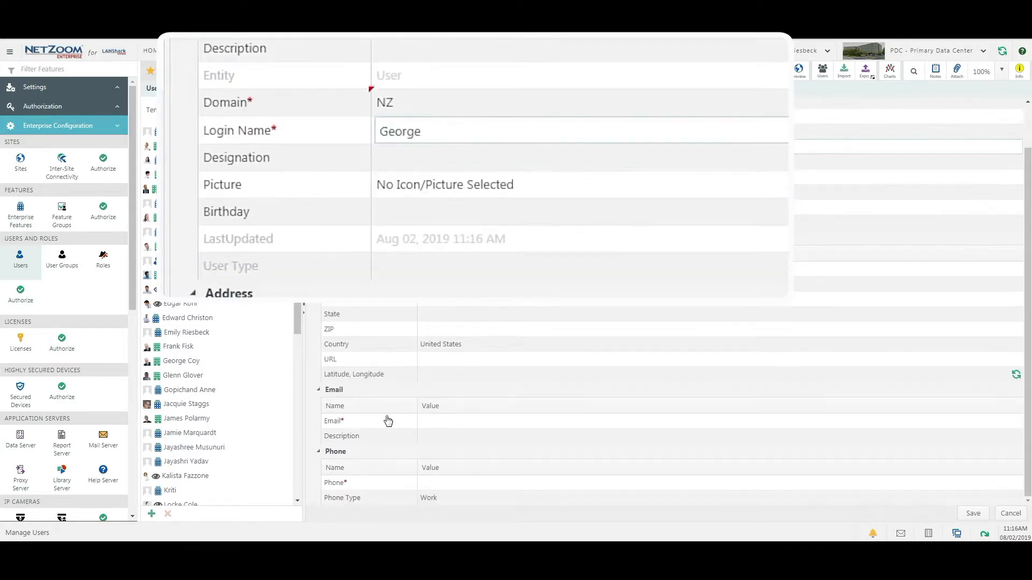
{"action": "left_click", "coordinate": [390, 425]}
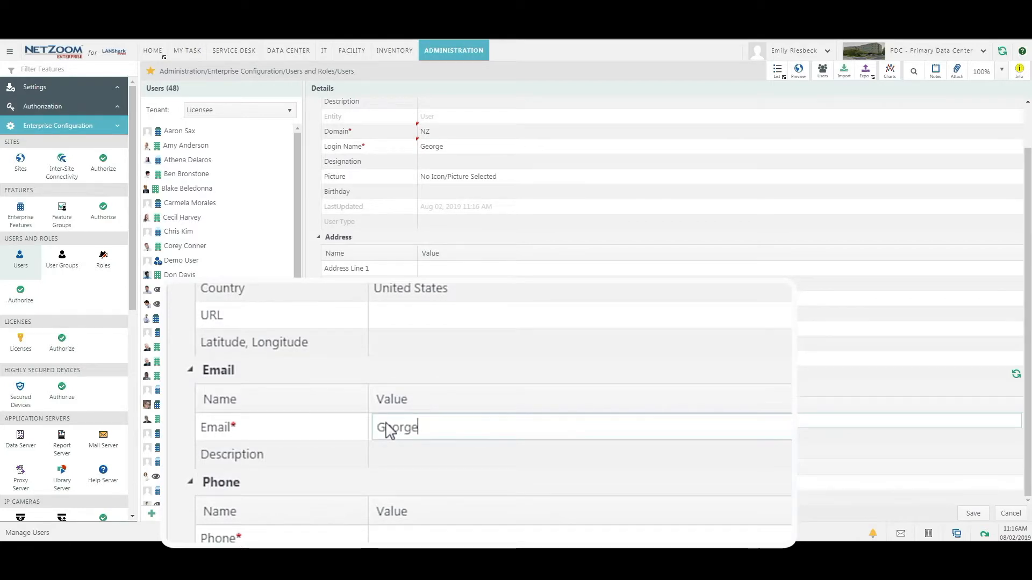
Check that Domain auto-filled as NZ and review the login name.
{"action": "scroll", "coordinate": [388, 430], "scroll_direction": "up", "scroll_amount": 1}
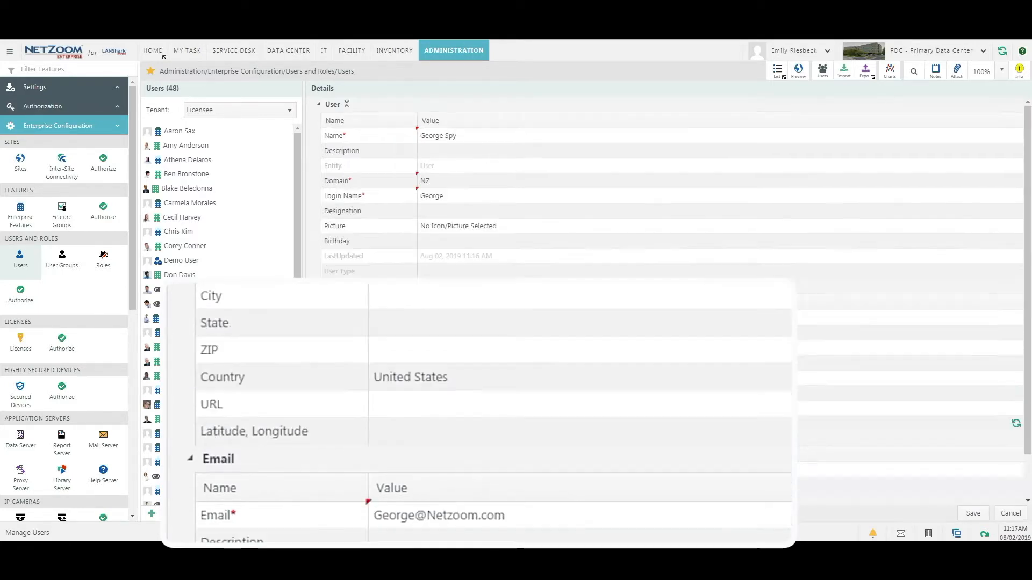
{"action": "left_click", "coordinate": [496, 183]}
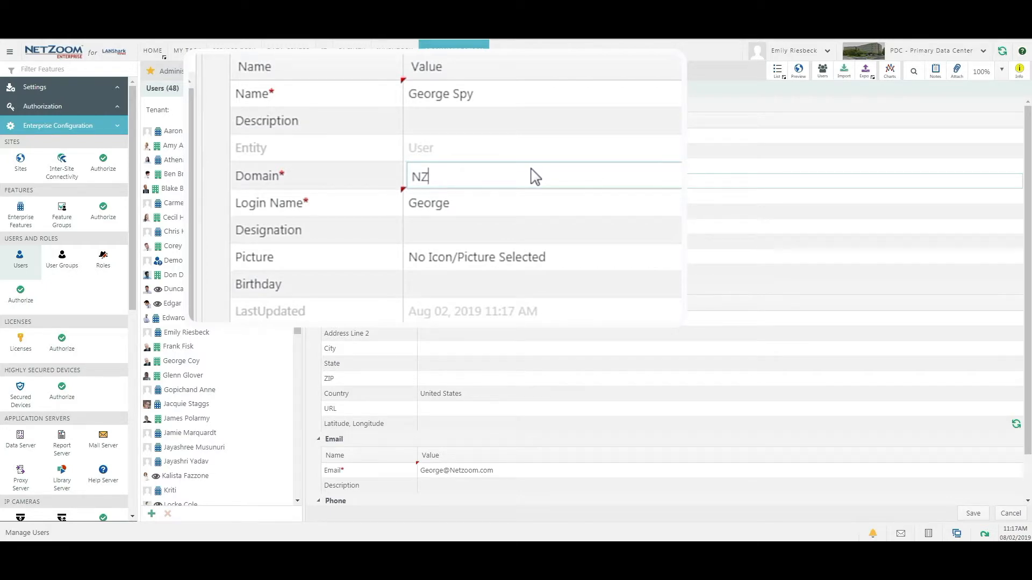
{"action": "left_click", "coordinate": [534, 207]}
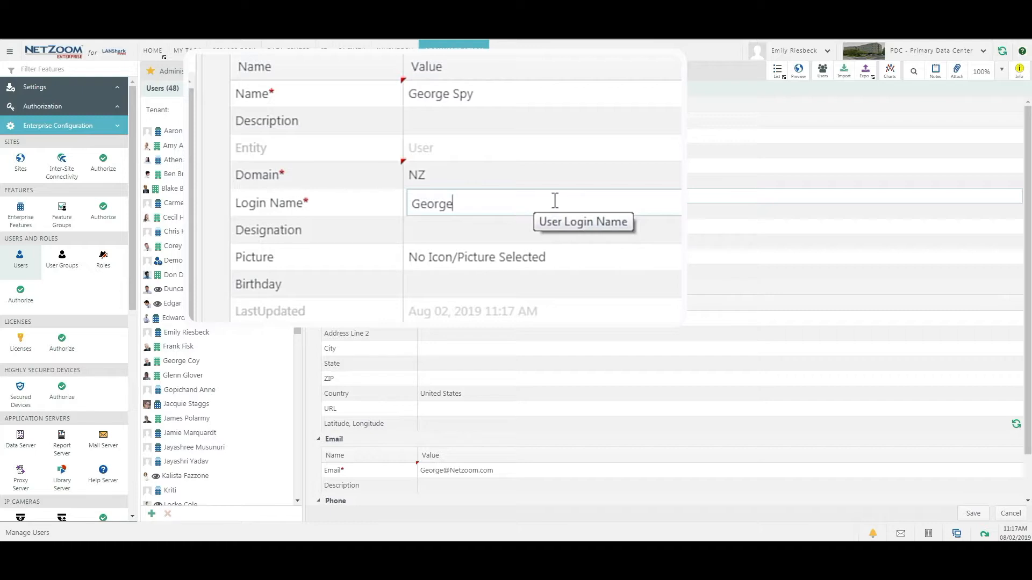
{"action": "left_click", "coordinate": [547, 184]}
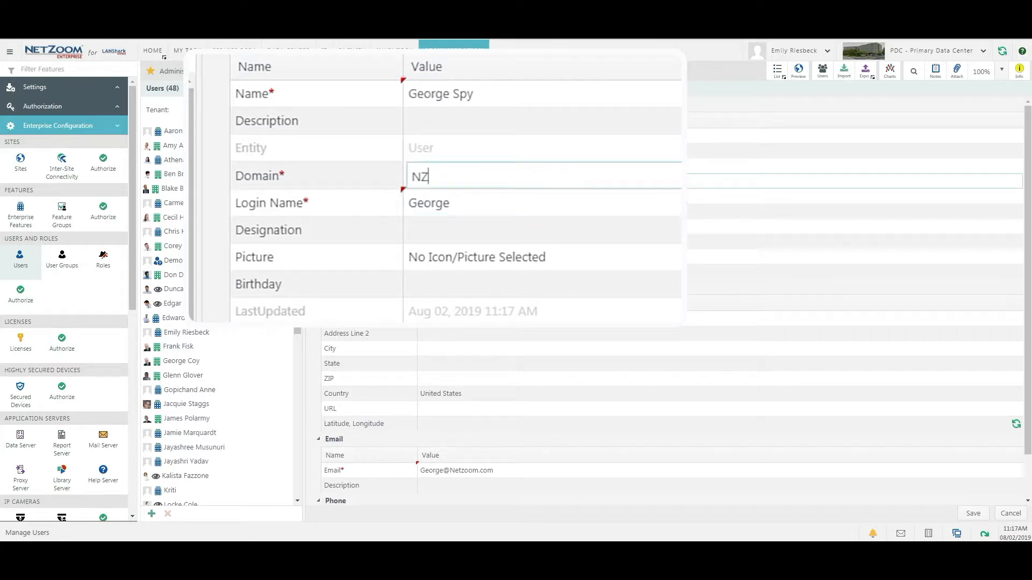
{"action": "left_click", "coordinate": [501, 201]}
{"action": "scroll", "coordinate": [500, 430], "scroll_direction": "down", "scroll_amount": 1}
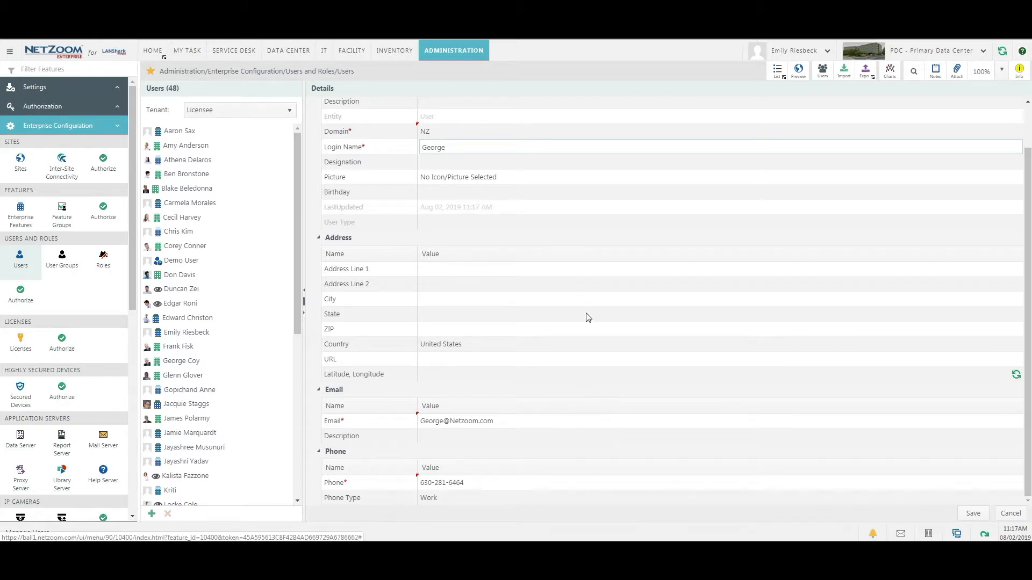
Save the new user so the Users list grows to 49 entries.
{"action": "scroll", "coordinate": [599, 370], "scroll_direction": "up", "scroll_amount": 2}
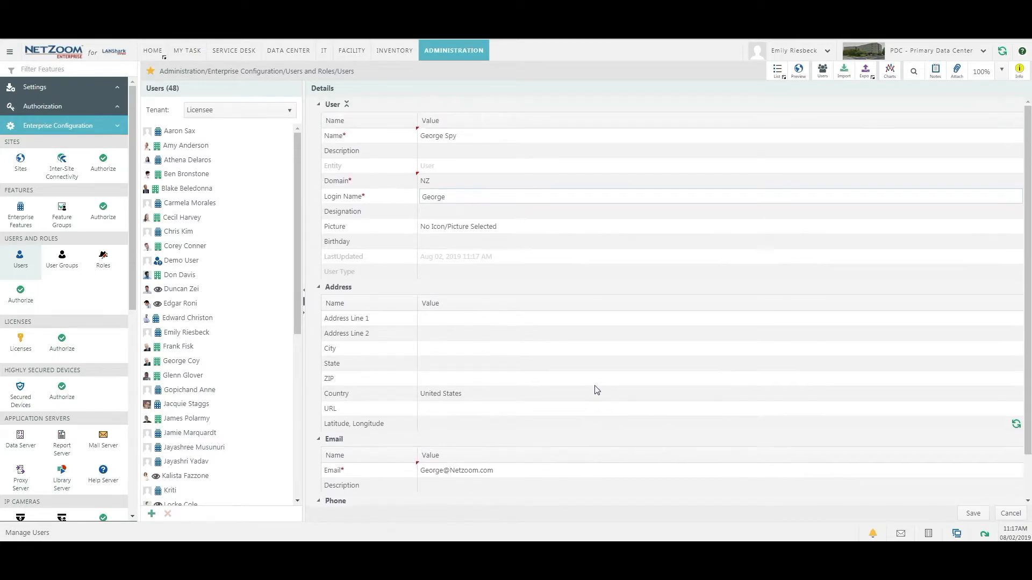
{"action": "scroll", "coordinate": [629, 416], "scroll_direction": "down", "scroll_amount": 2}
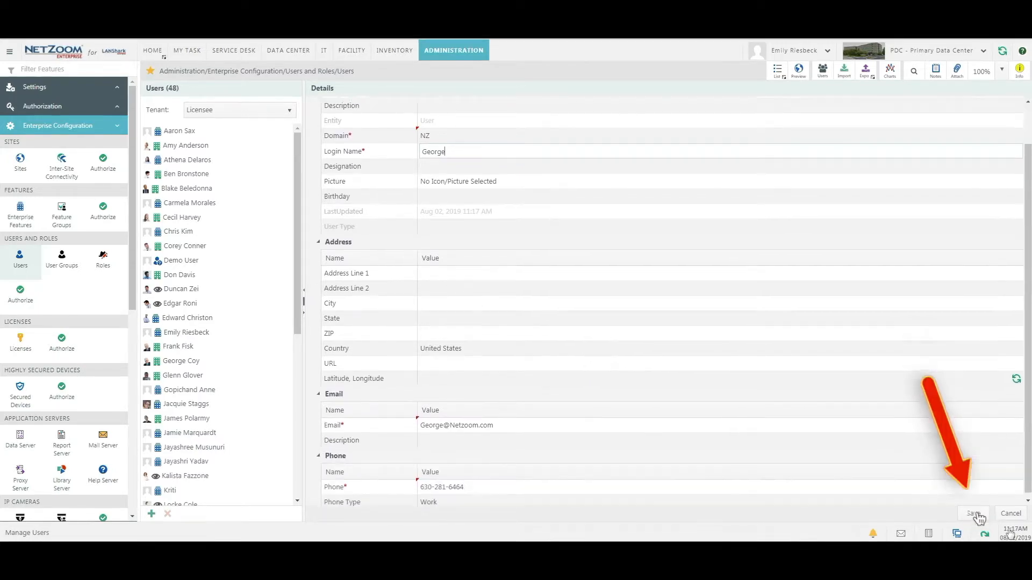
{"action": "left_click", "coordinate": [973, 514]}
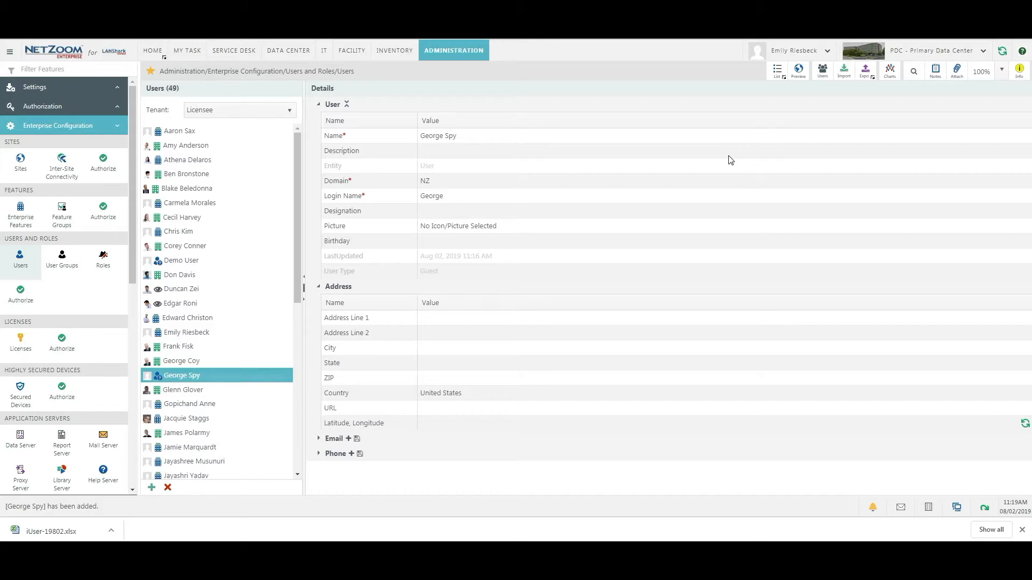
Preview importing iUser-19802.xlsx in the Verify and Import grid, then close it.
{"action": "left_click", "coordinate": [844, 70]}
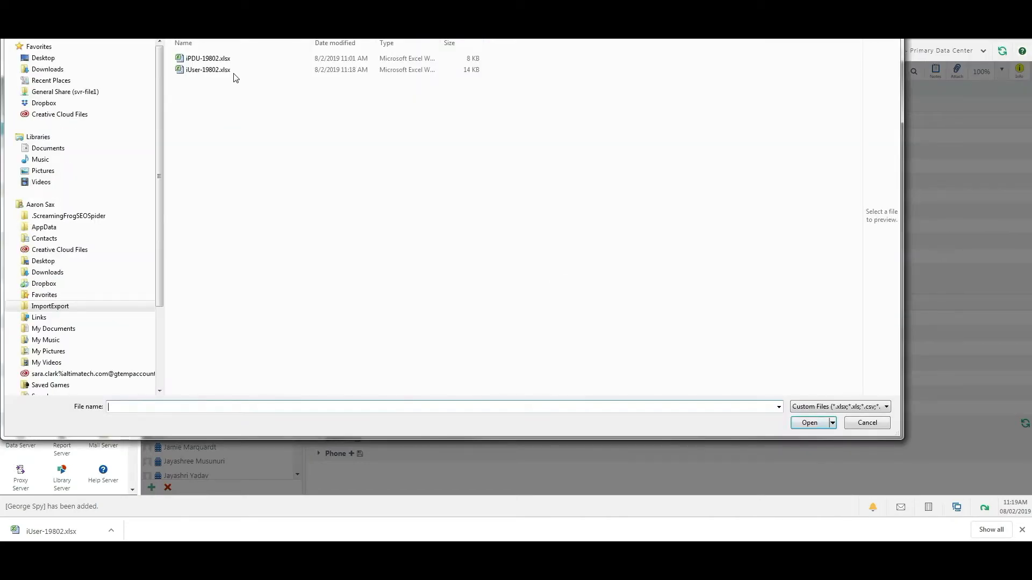
{"action": "double_click", "coordinate": [233, 70]}
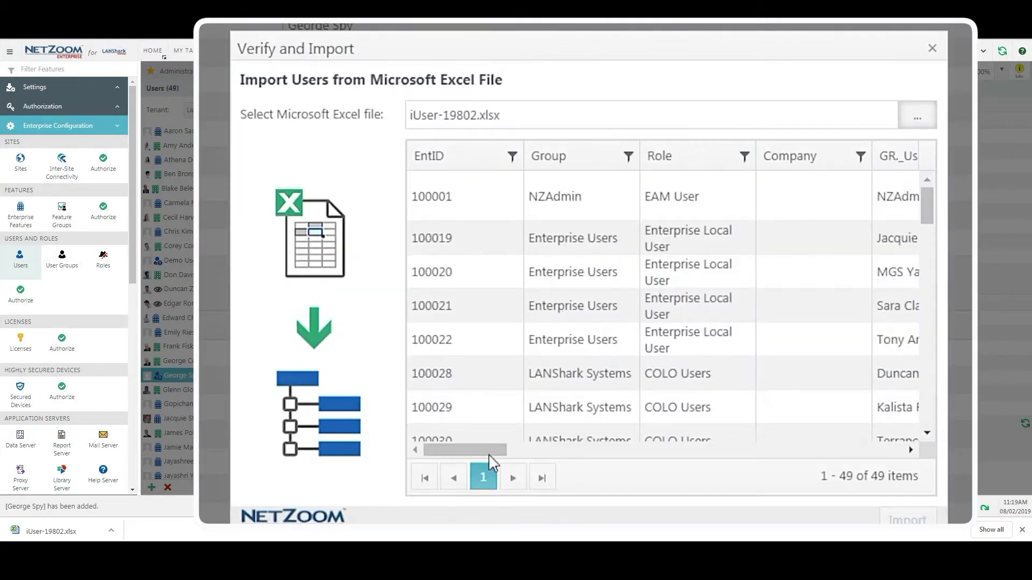
{"action": "left_click_drag", "start_coordinate": [488, 454], "coordinate": [671, 456]}
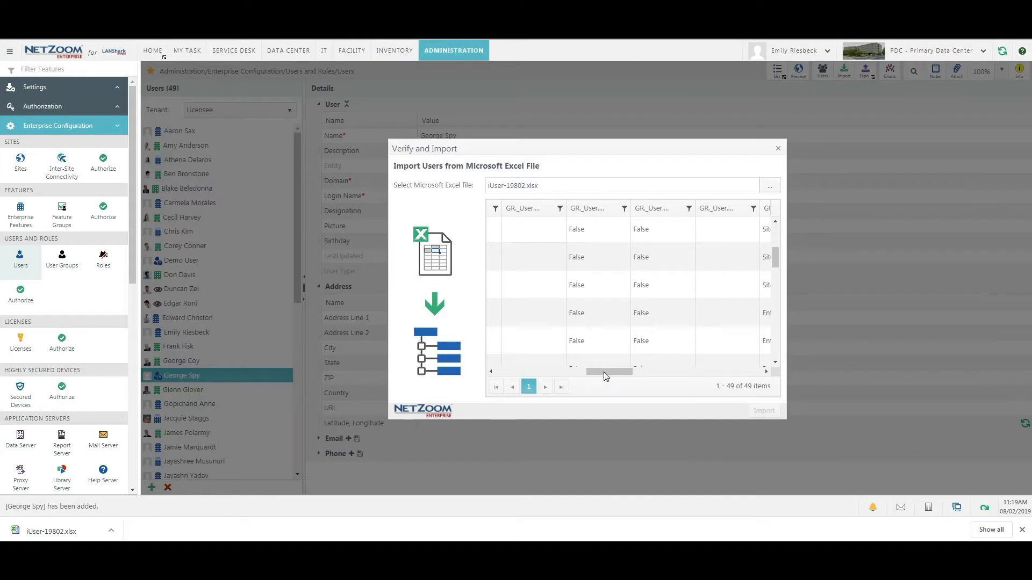
{"action": "left_click_drag", "start_coordinate": [606, 377], "coordinate": [491, 369]}
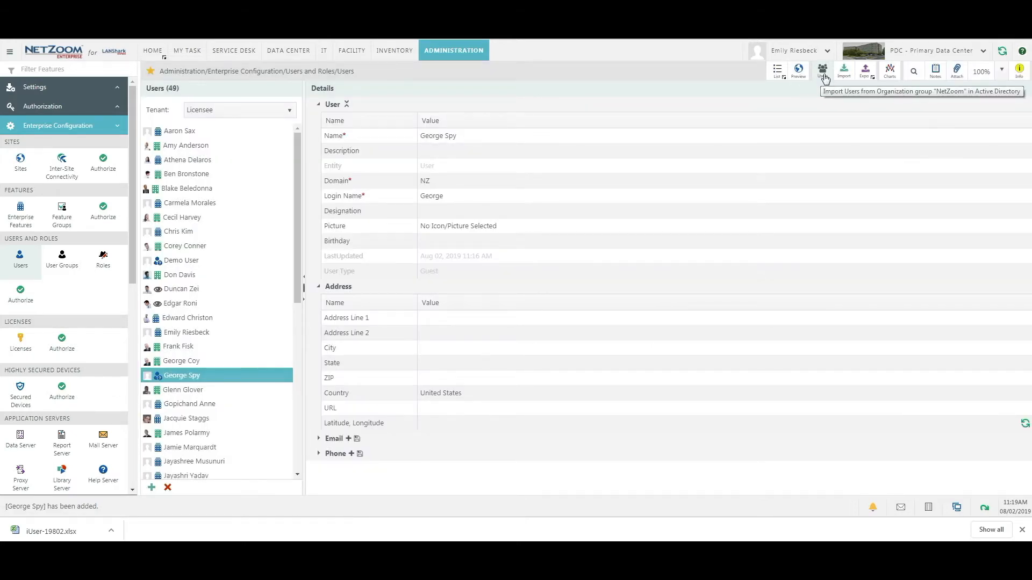
Look at the Active Directory user lookup and close it without importing anyone.
{"action": "left_click", "coordinate": [822, 72]}
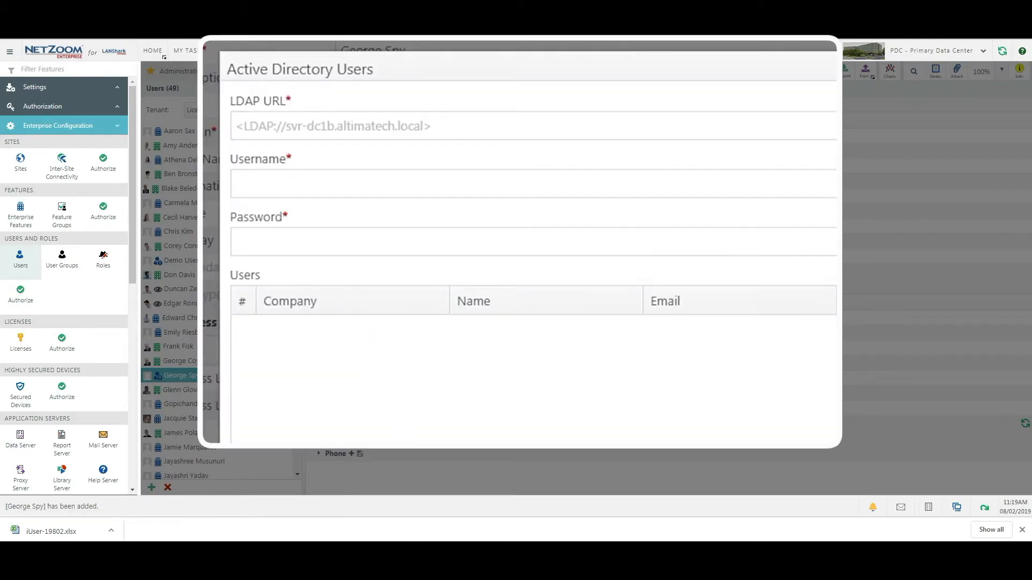
{"action": "left_click", "coordinate": [811, 146]}
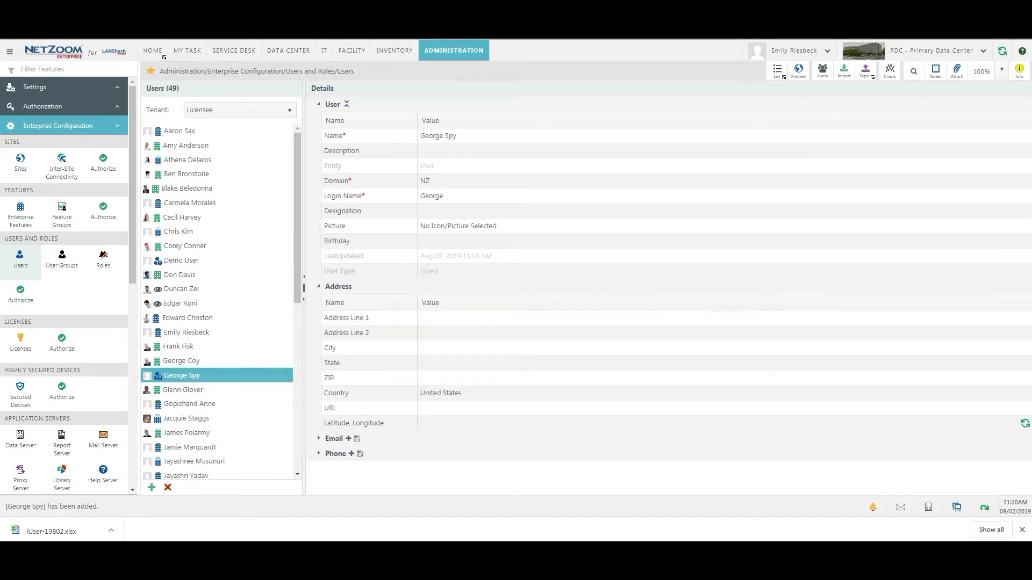
Assign the new user to the Site_User Facility Engineers role and save, giving it 4 users.
{"action": "left_click", "coordinate": [20, 293]}
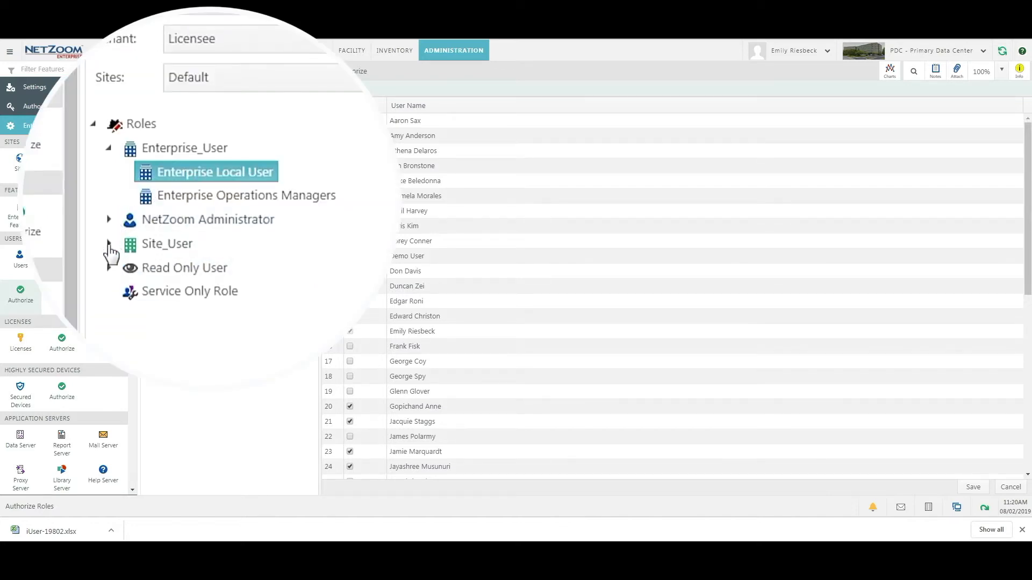
{"action": "left_click", "coordinate": [109, 243]}
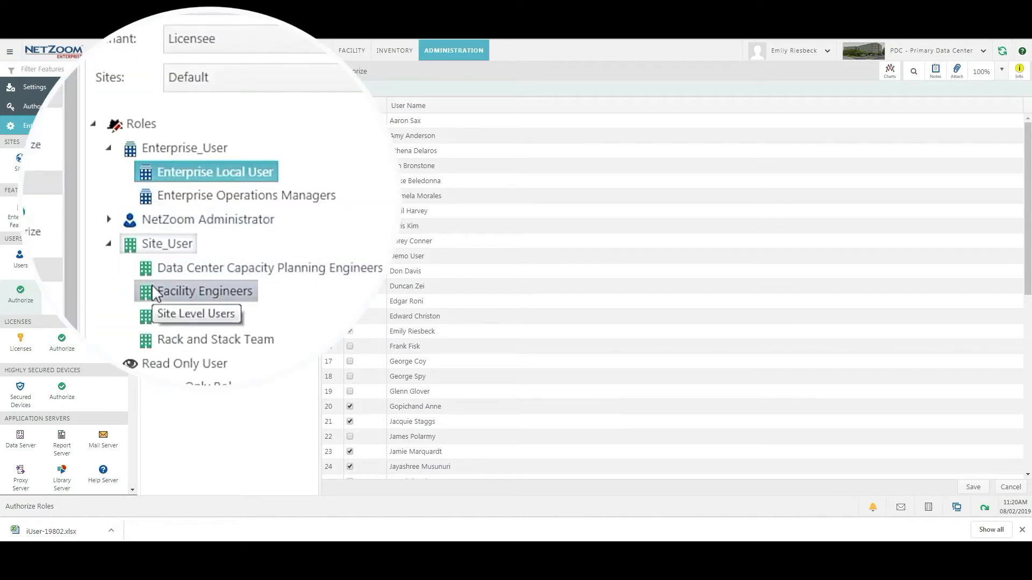
{"action": "left_click", "coordinate": [220, 296]}
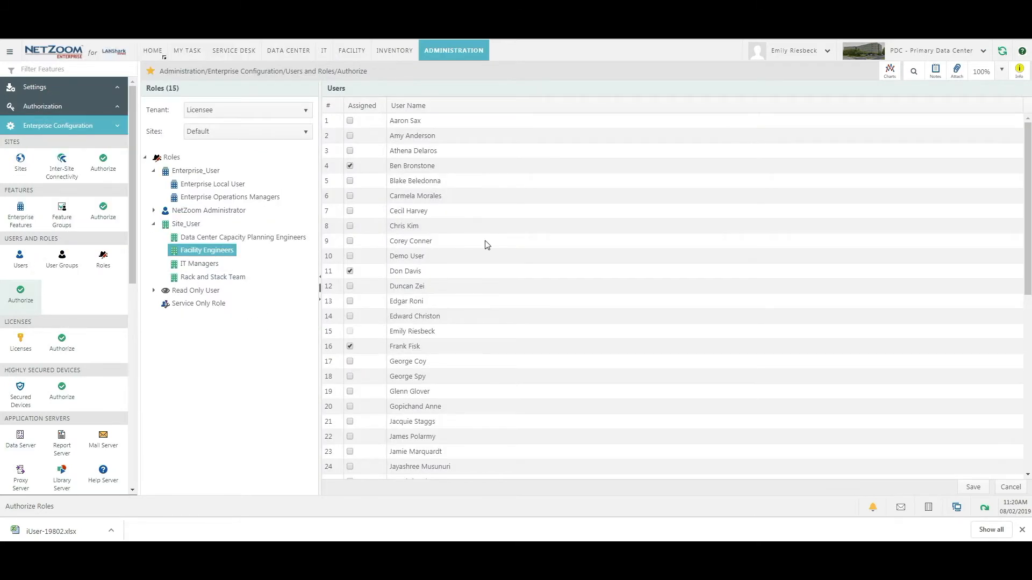
{"action": "left_click", "coordinate": [283, 42]}
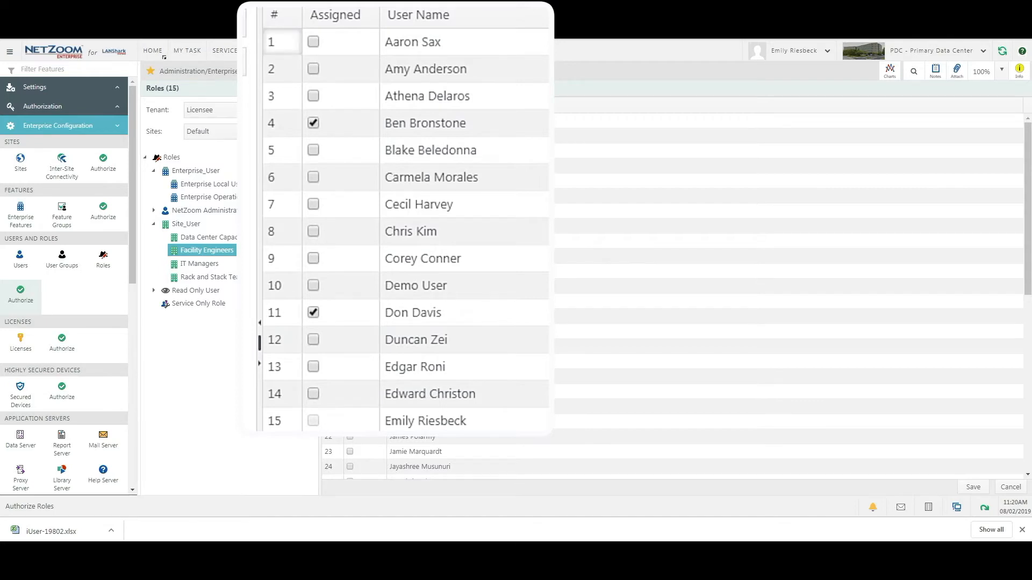
{"action": "left_click", "coordinate": [963, 489]}
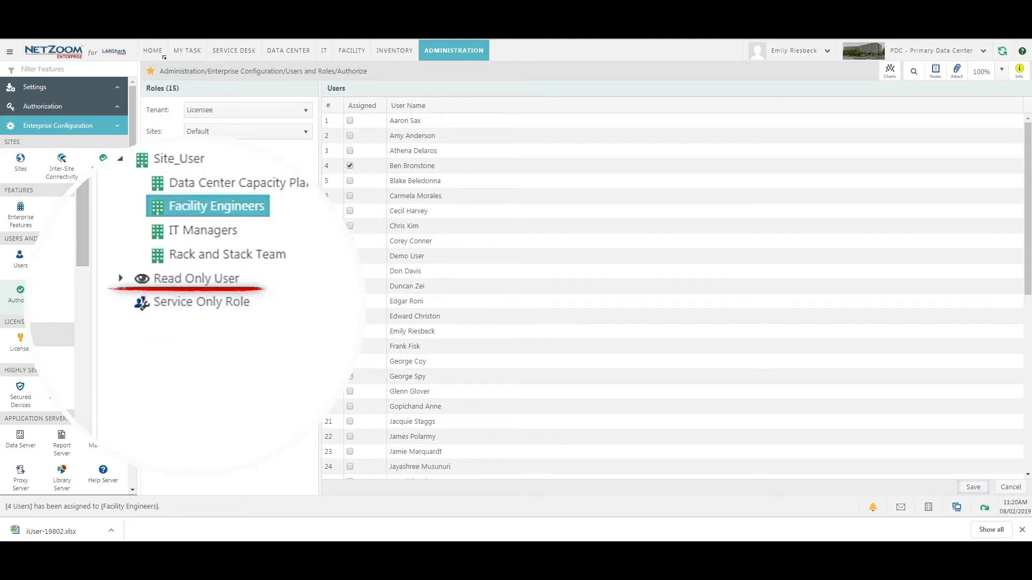
{"action": "left_click", "coordinate": [62, 343]}
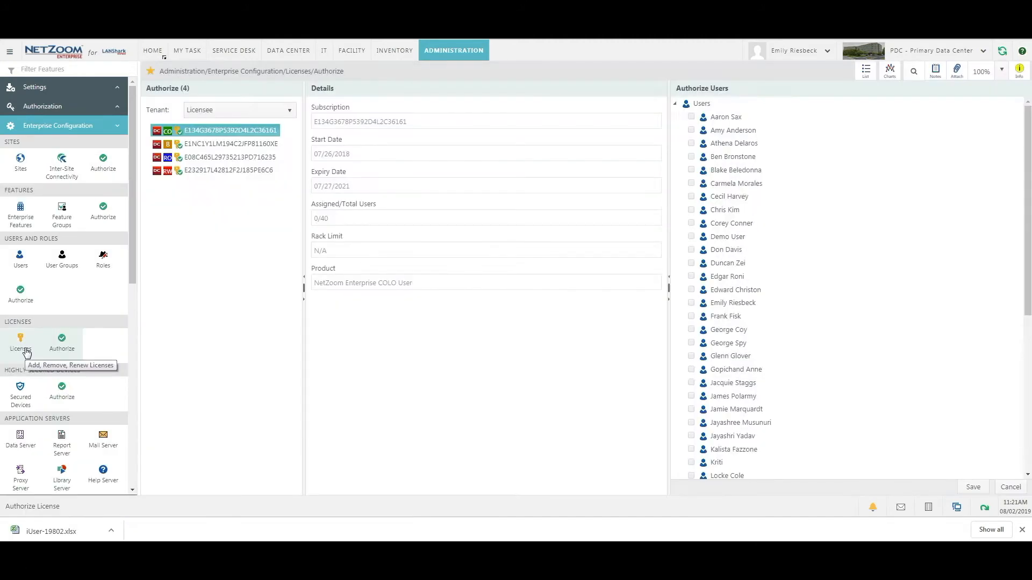
Authorize the new user on the Read-Write User license and save.
{"action": "left_click", "coordinate": [260, 158]}
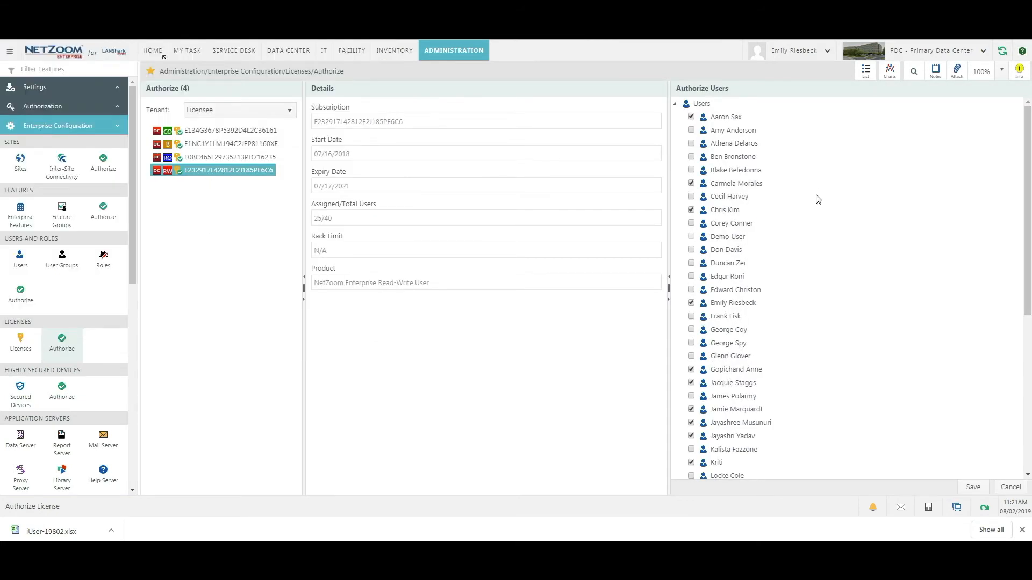
{"action": "scroll", "coordinate": [814, 263], "scroll_direction": "down", "scroll_amount": 6}
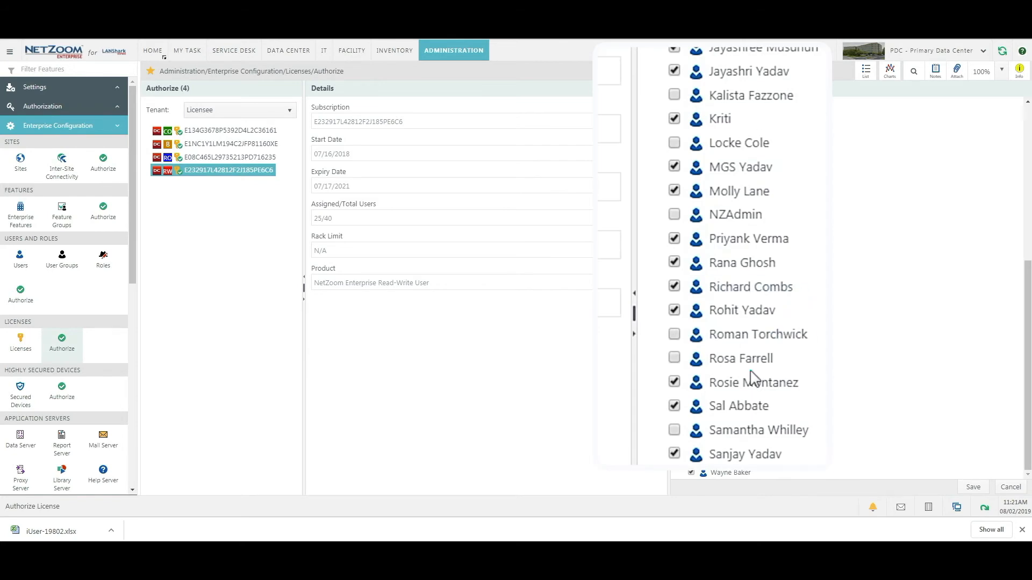
{"action": "scroll", "coordinate": [806, 220], "scroll_direction": "up", "scroll_amount": 5}
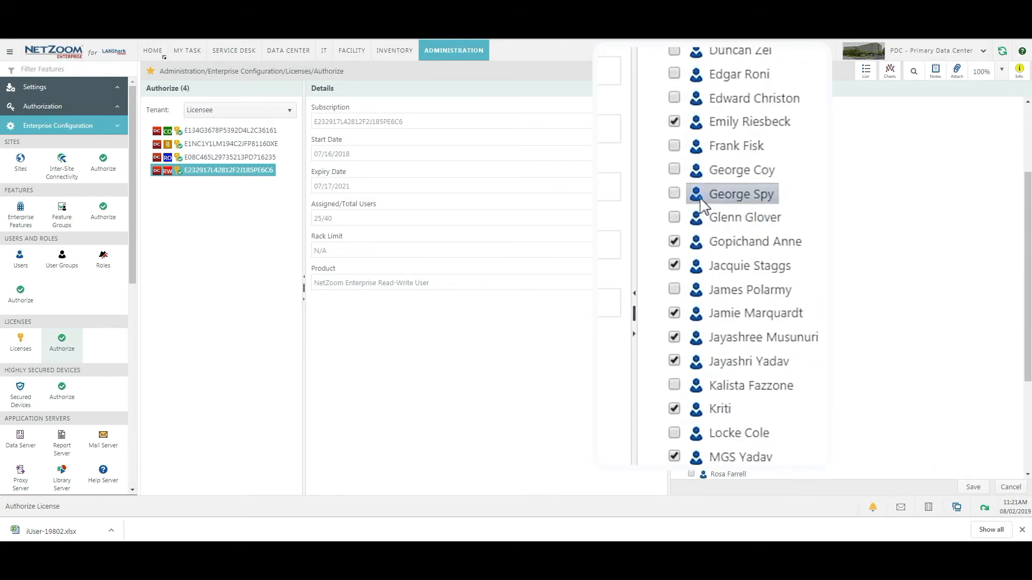
{"action": "left_click", "coordinate": [703, 206]}
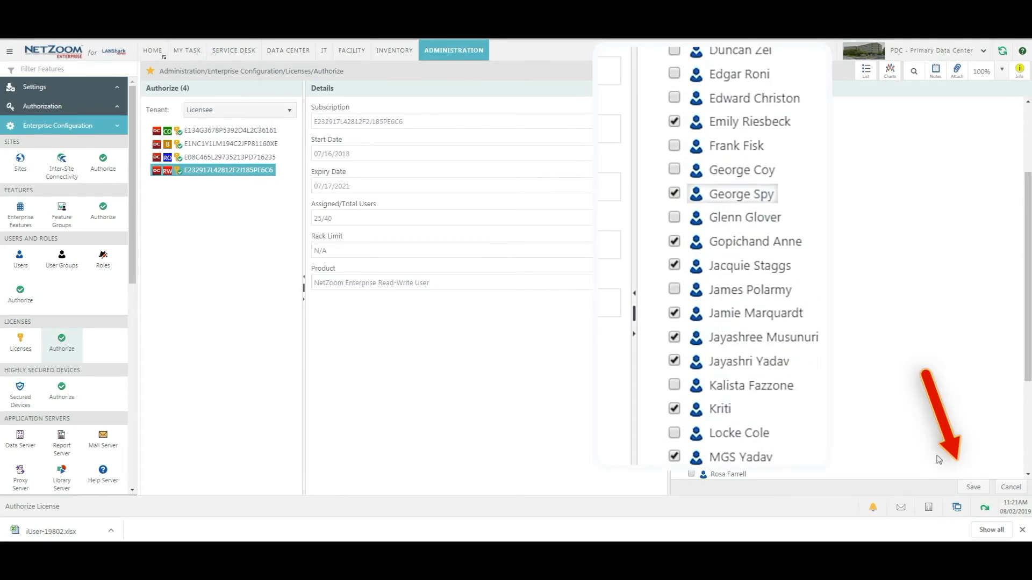
{"action": "left_click", "coordinate": [971, 487]}
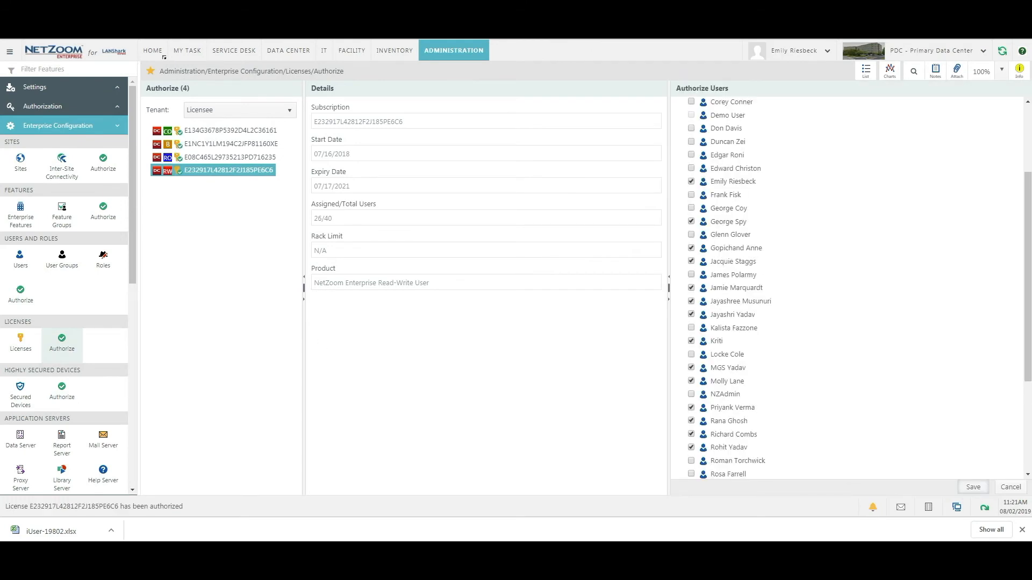
Grant the new user access to the PDC - Primary Data Center site and save.
{"action": "left_click", "coordinate": [105, 166]}
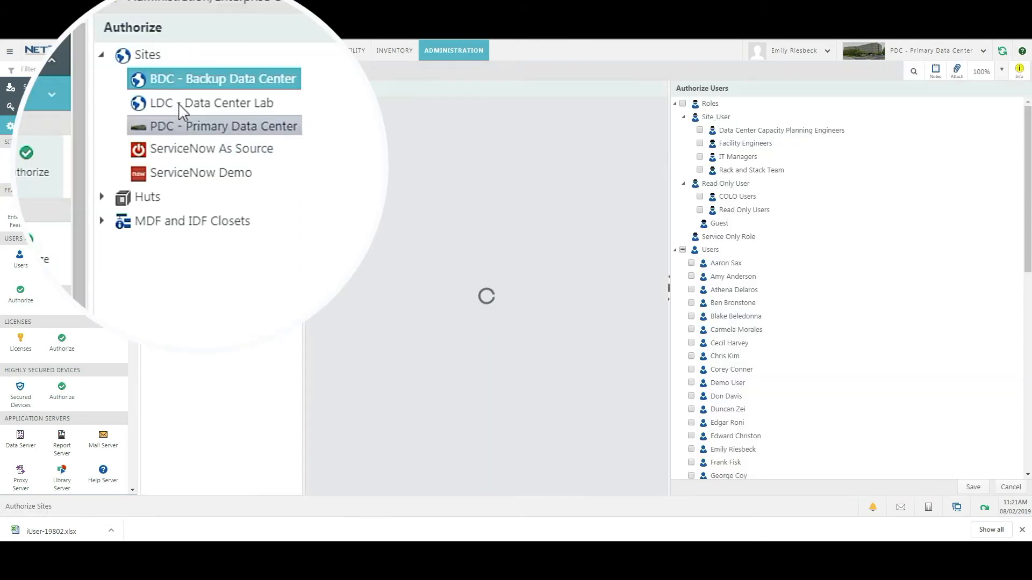
{"action": "left_click", "coordinate": [189, 128]}
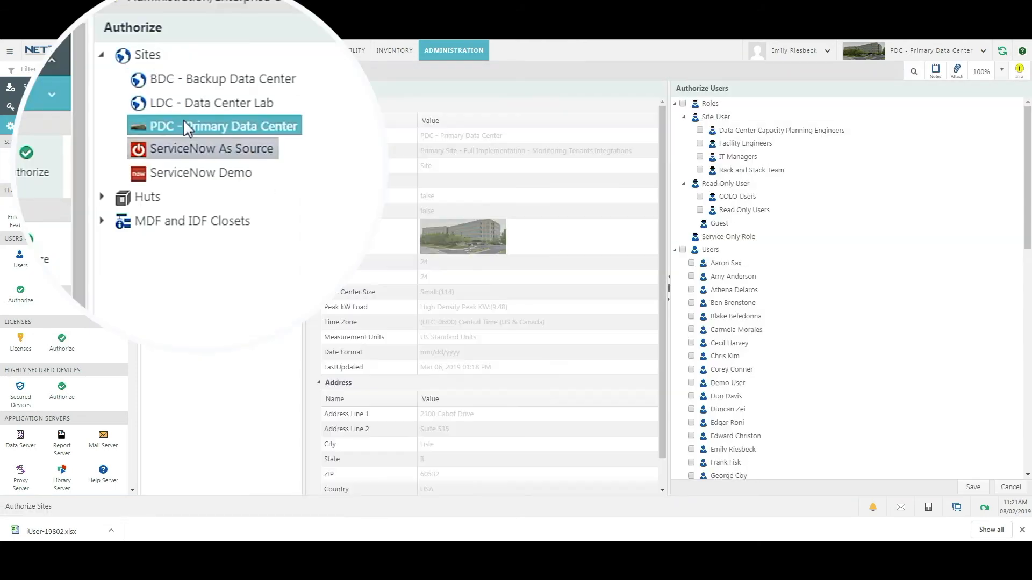
{"action": "scroll", "coordinate": [799, 277], "scroll_direction": "down", "scroll_amount": 3}
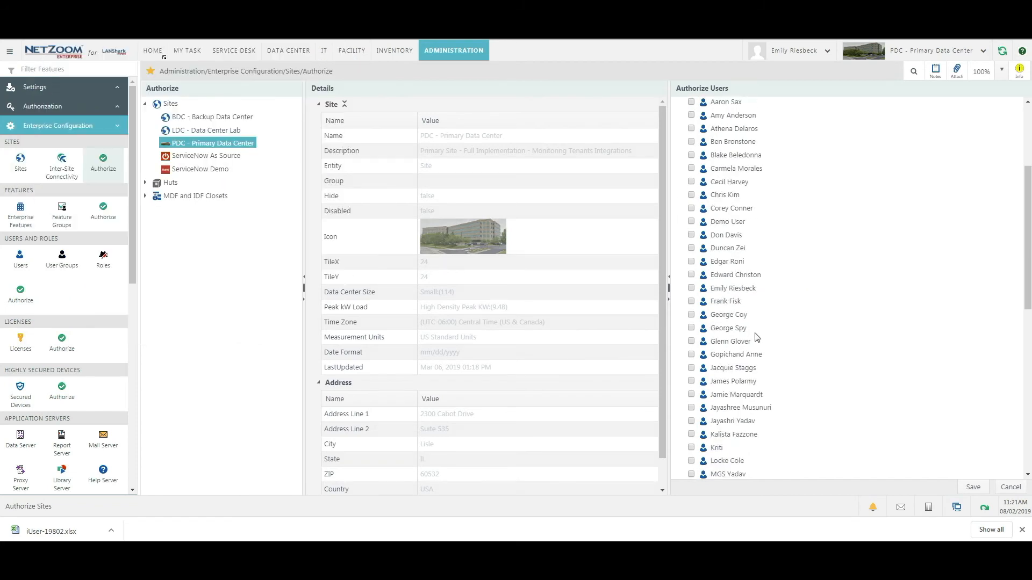
{"action": "left_click", "coordinate": [690, 384]}
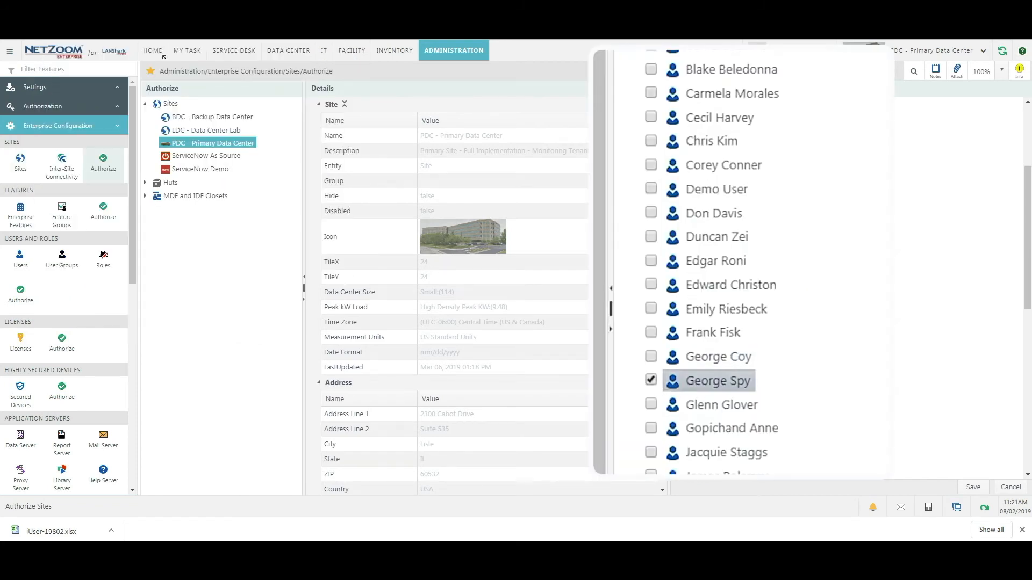
{"action": "left_click", "coordinate": [970, 490]}
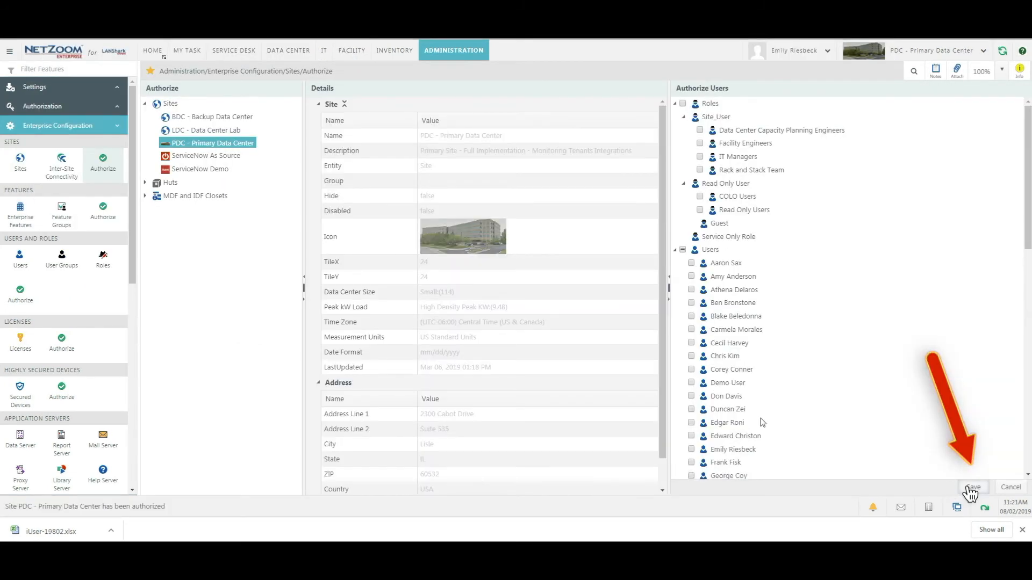